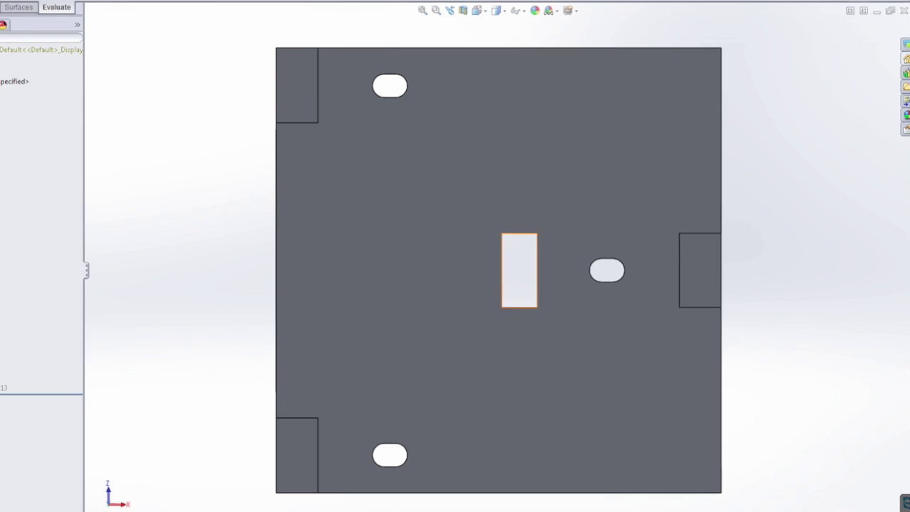
Step: Unsuppress Mirror2 to restore the mirrored triangular cutouts on the Y-shaped baseplate
right_click(3, 146)
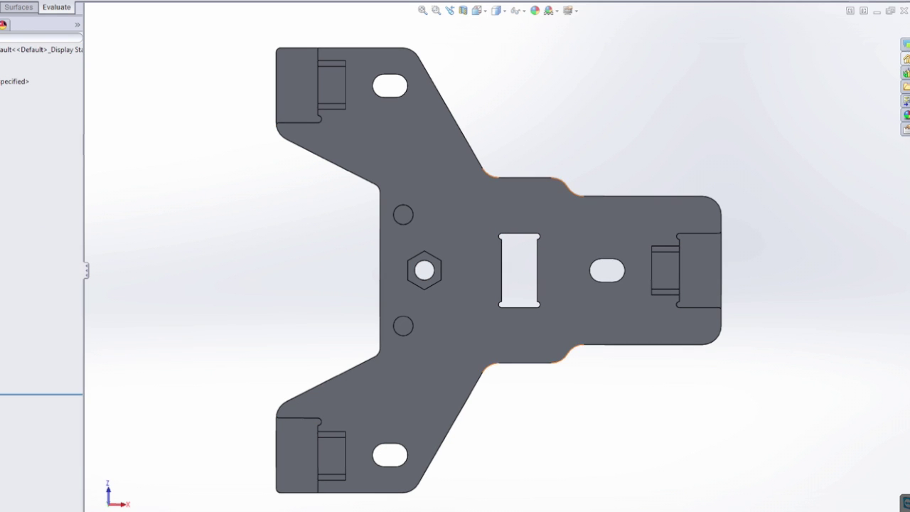
click(482, 12)
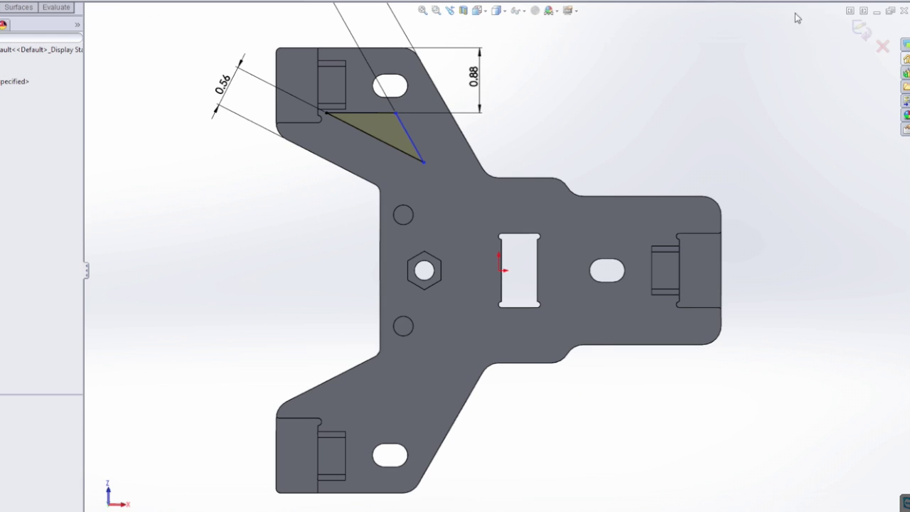
right_click(43, 313)
click(3, 344)
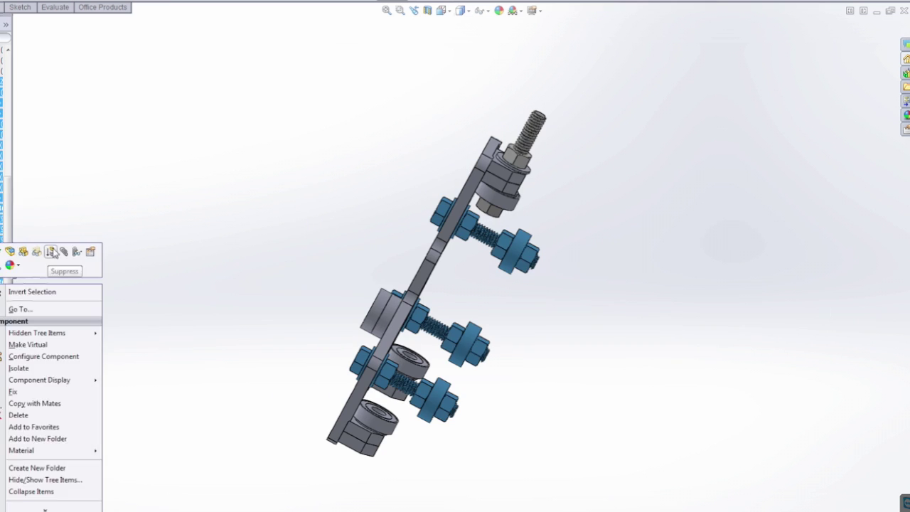
click(5, 307)
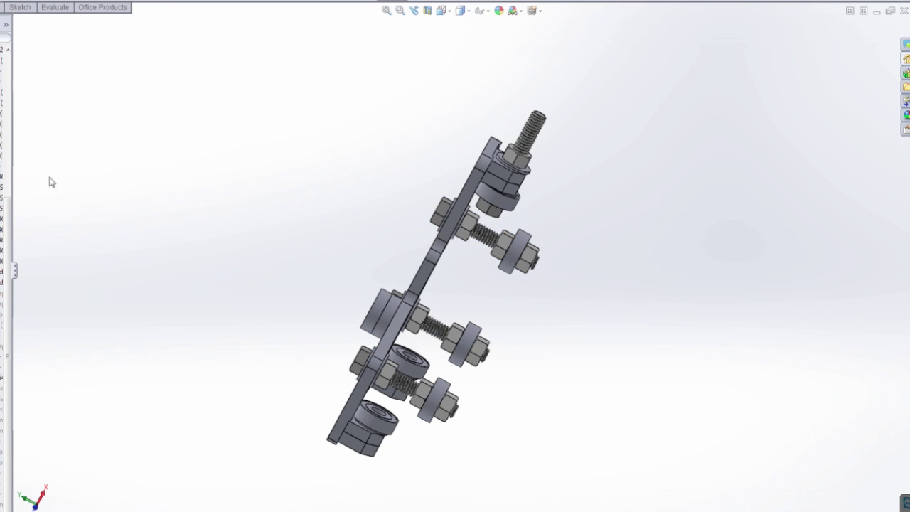
middle_drag(681, 420, 546, 507)
key(ctrl+shift+z)
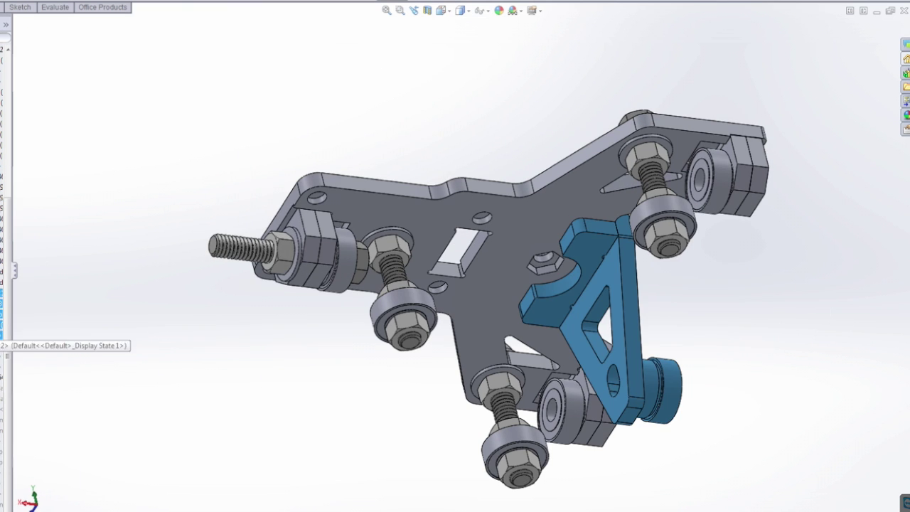
key(ctrl+shift+z)
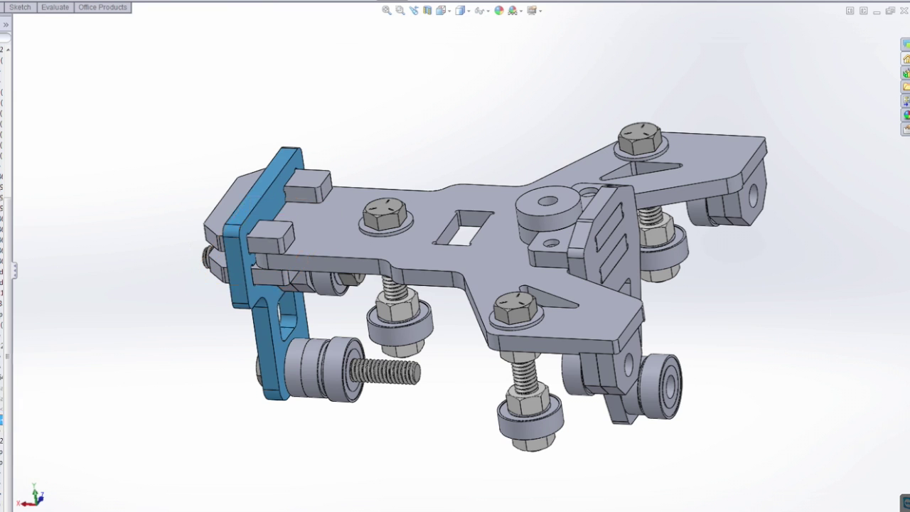
key(ctrl+shift+z)
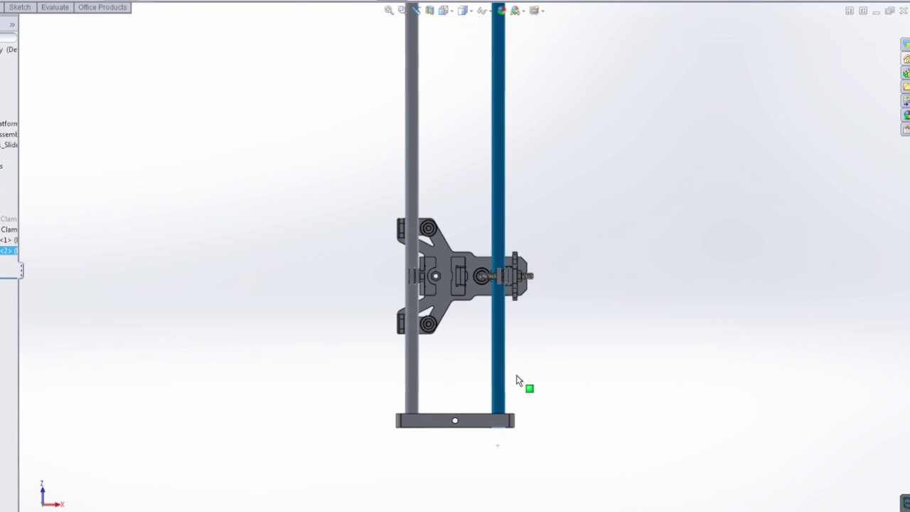
drag(507, 490, 498, 450)
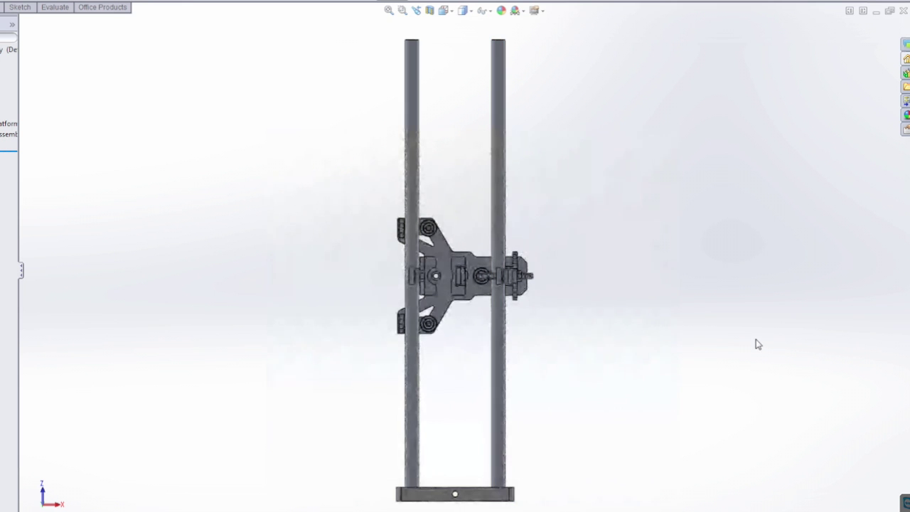
key(space)
click(458, 40)
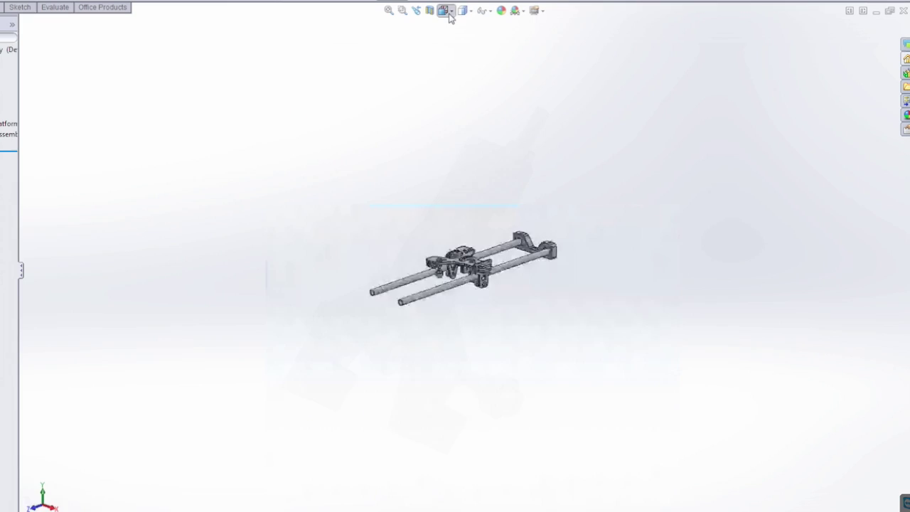
middle_drag(356, 437, 178, 382)
right_click(6, 264)
key(Escape)
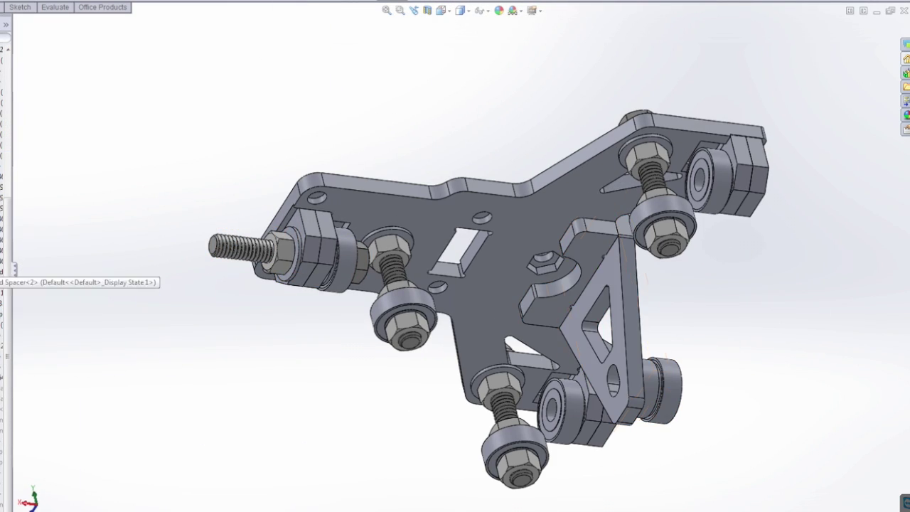
middle_drag(398, 235, 315, 436)
right_click(24, 322)
key(Escape)
click(81, 378)
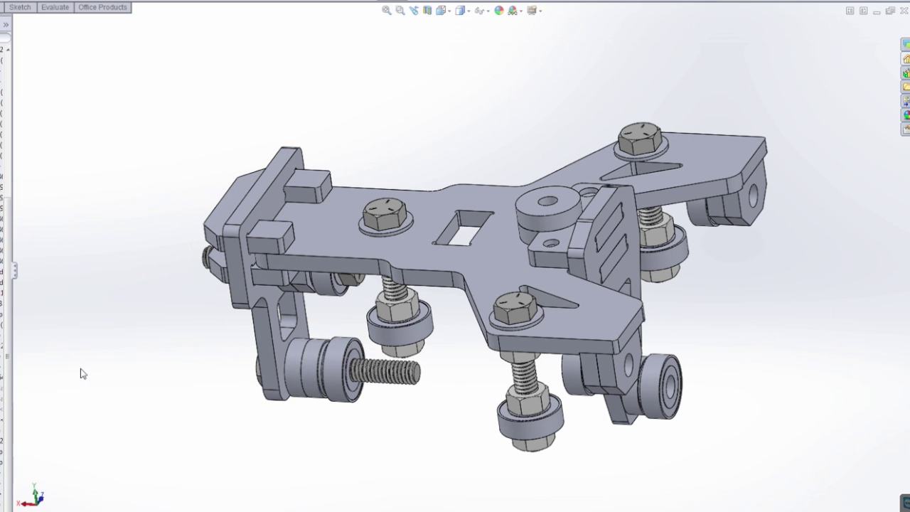
middle_drag(168, 384, 633, 41)
key(ctrl+6)
right_click(5, 398)
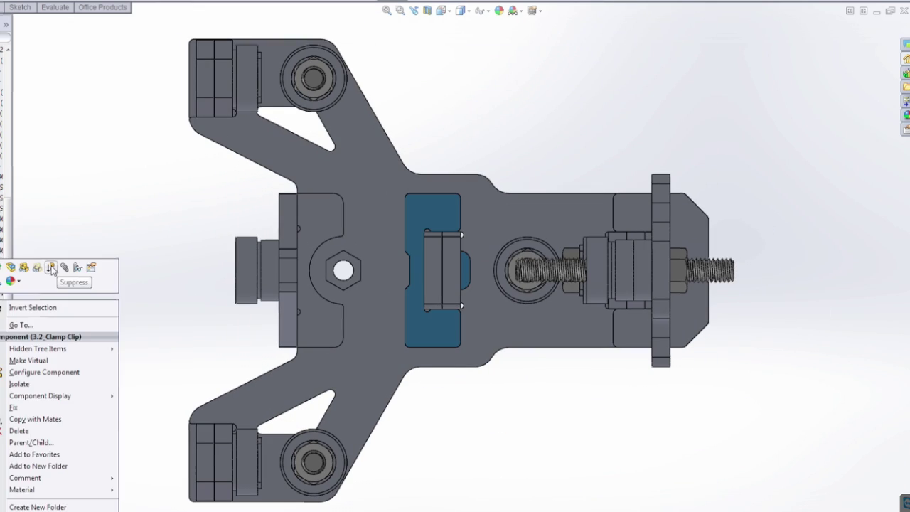
key(Escape)
key(space)
key(ctrl+7)
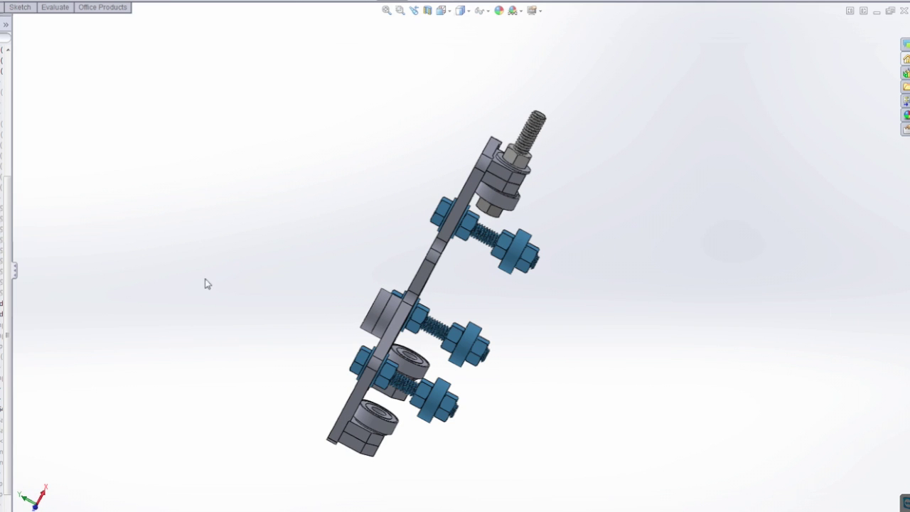
Step: Show the hidden wheel bolts, deselect the bracket, and orbit to view the assembly's top
right_click(3, 284)
click(14, 291)
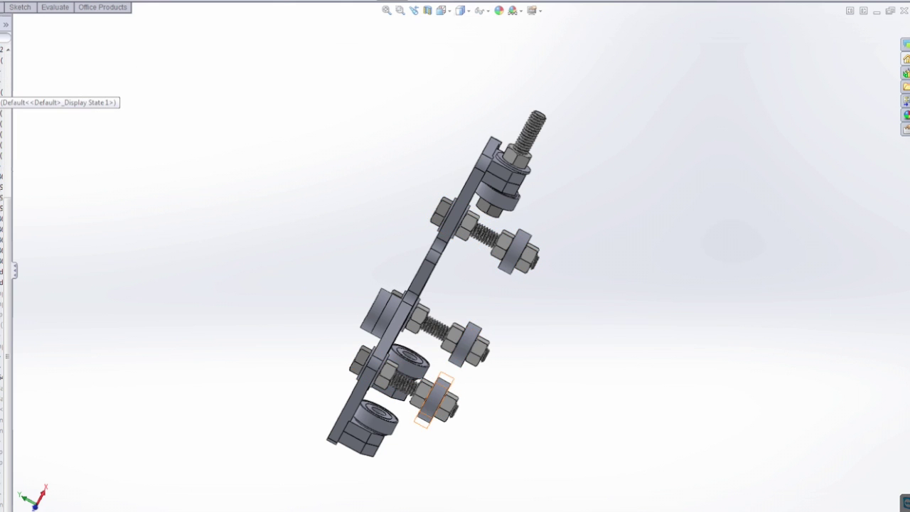
right_click(29, 304)
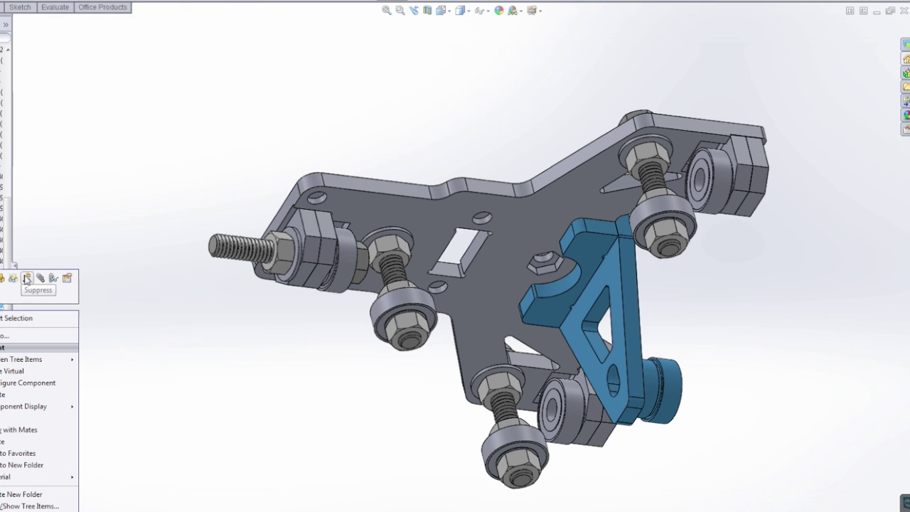
key(Escape)
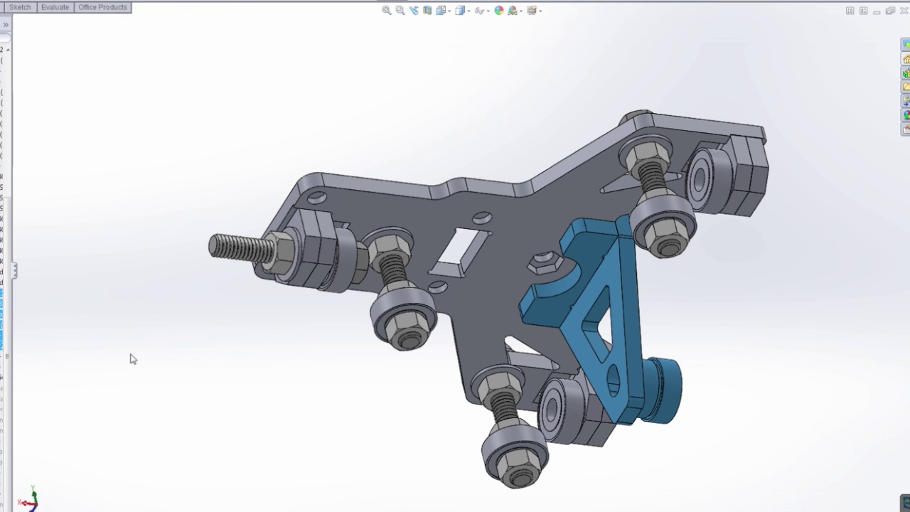
click(172, 371)
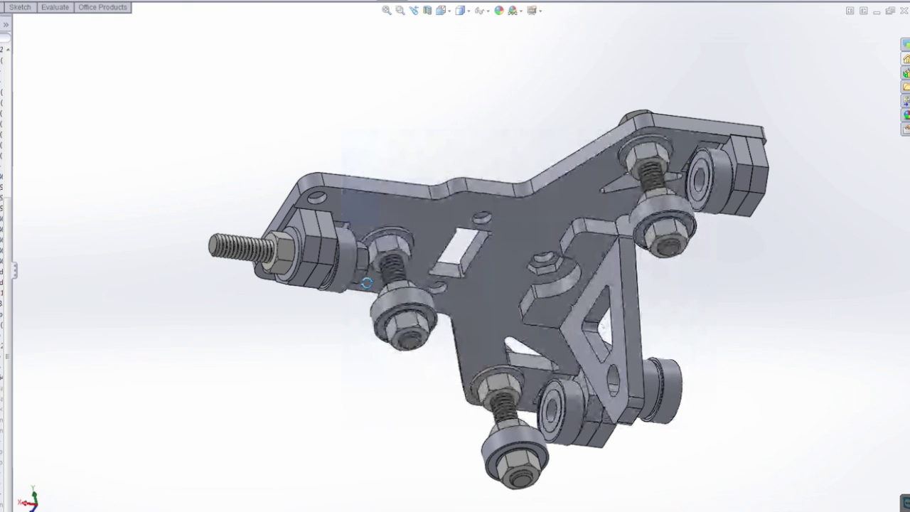
middle_drag(366, 283, 315, 435)
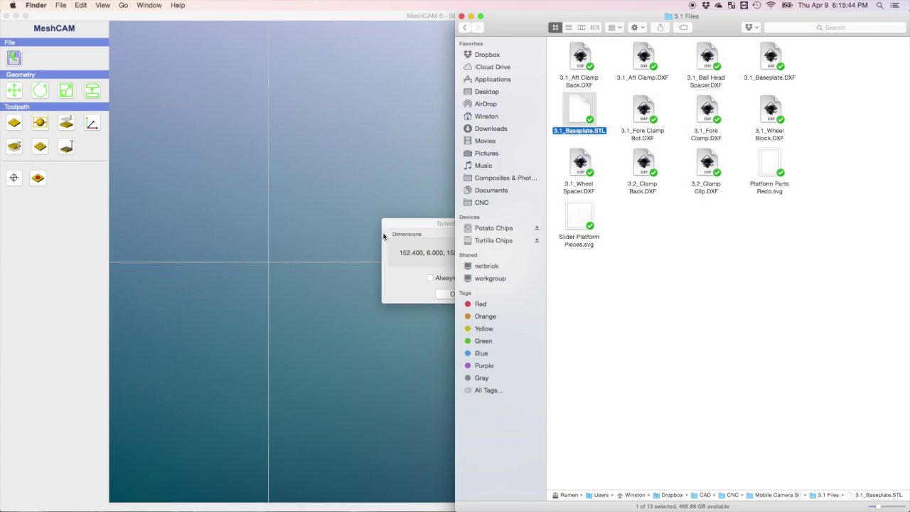
Step: Accept the import units, choose a one-sided job, and rotate the baseplate to lie flat
click(381, 233)
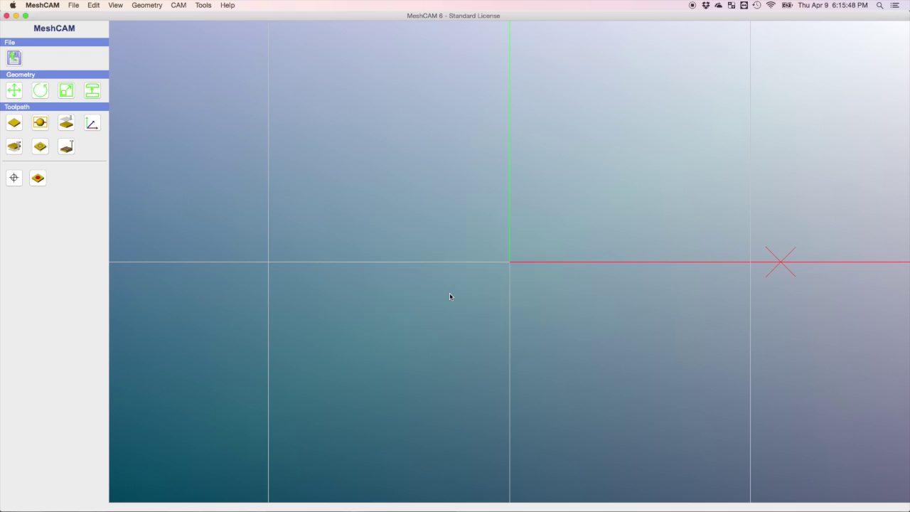
click(453, 294)
click(361, 331)
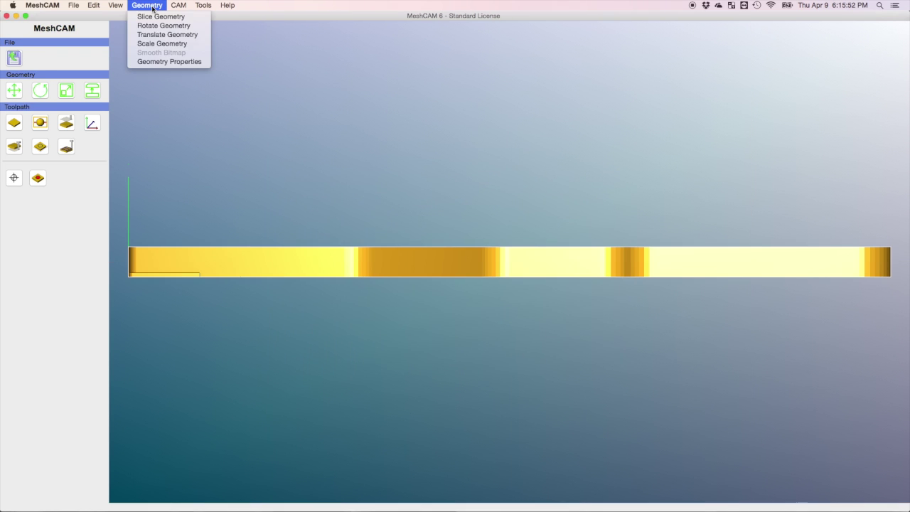
click(151, 27)
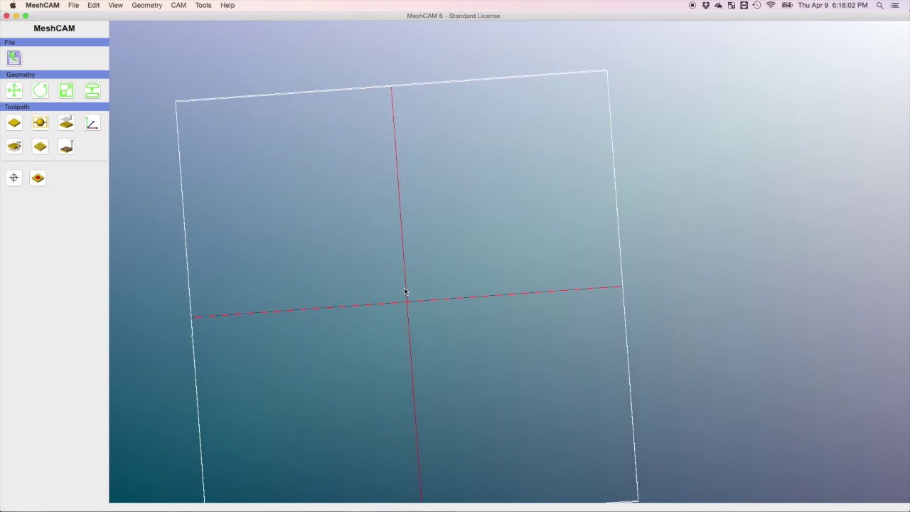
drag(405, 292, 364, 311)
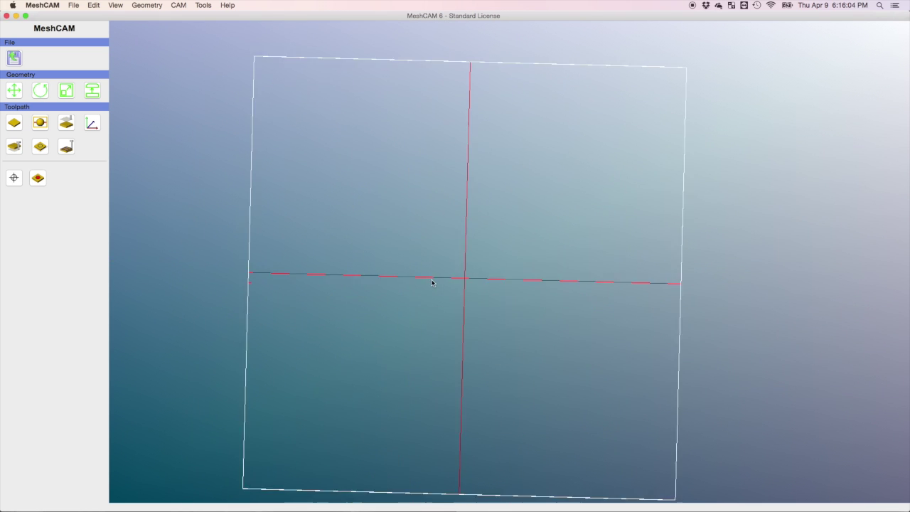
Step: Translate the baseplate to positive X/Y with top at Z zero, then set program zero
click(138, 6)
click(144, 35)
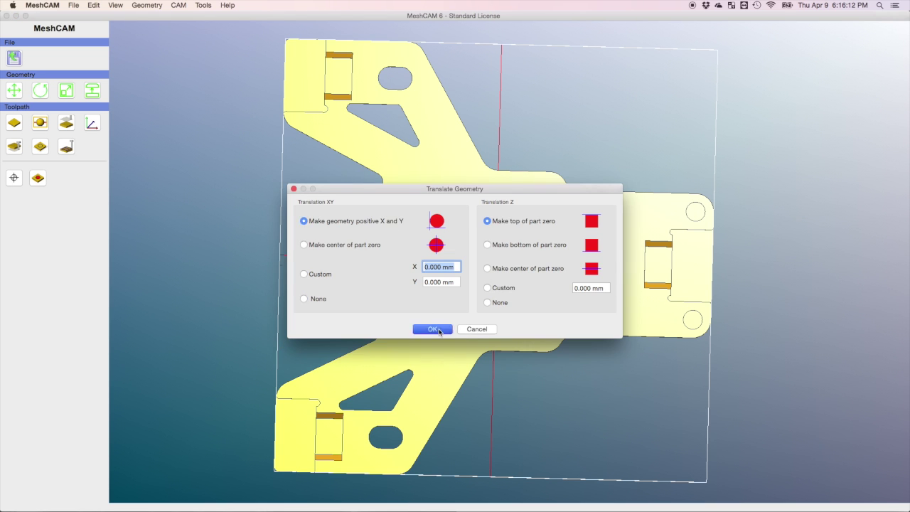
click(432, 329)
click(91, 124)
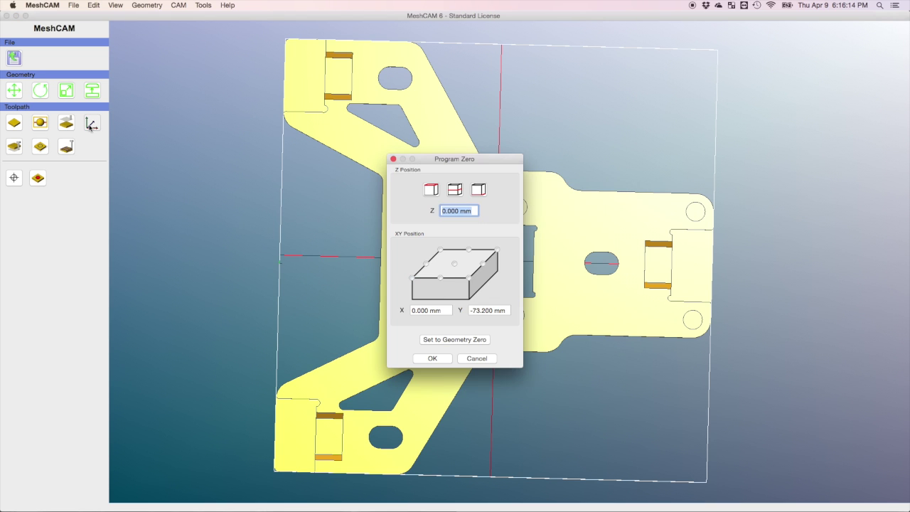
click(432, 359)
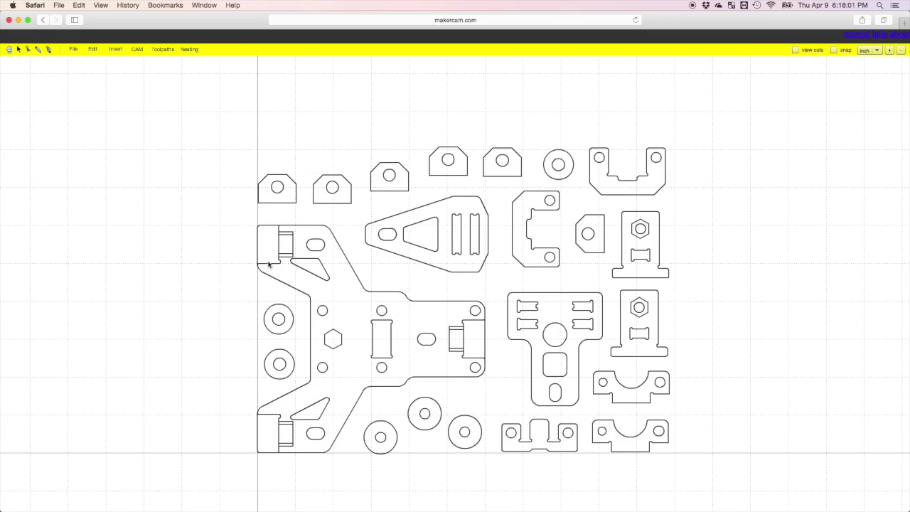